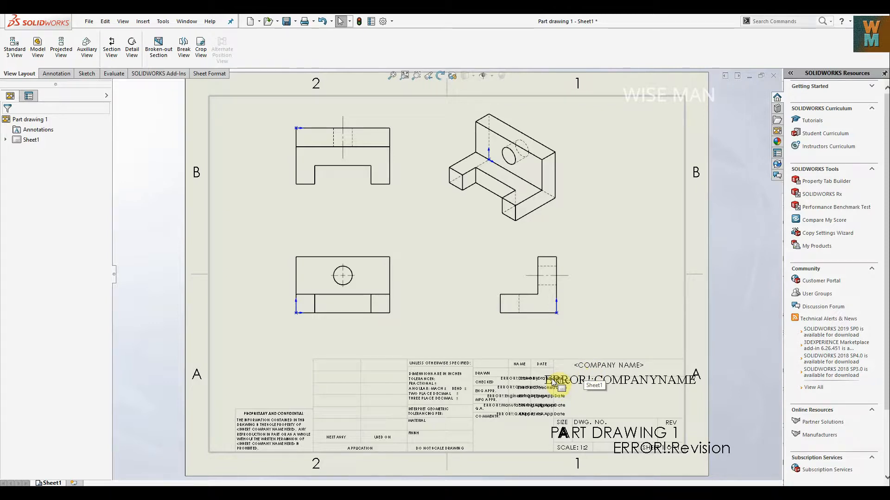
- Select Sheet1 and switch the CommandManager to the Sheet Format tools
click(658, 384)
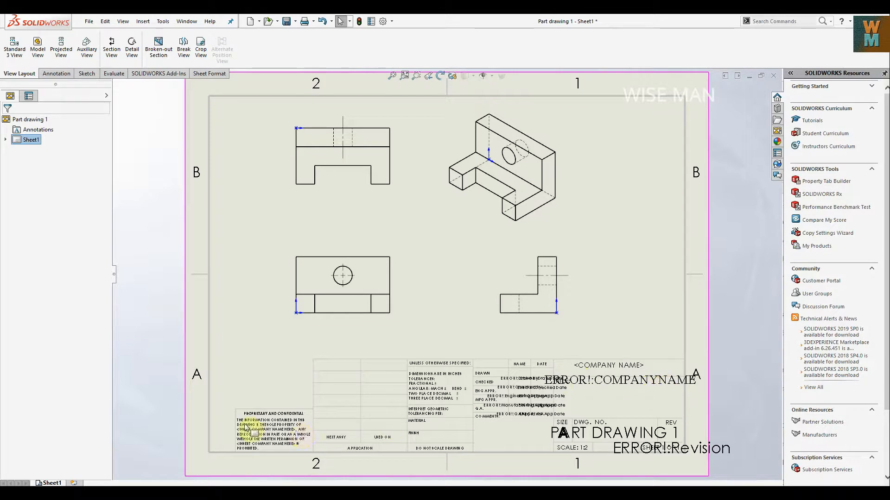
click(212, 75)
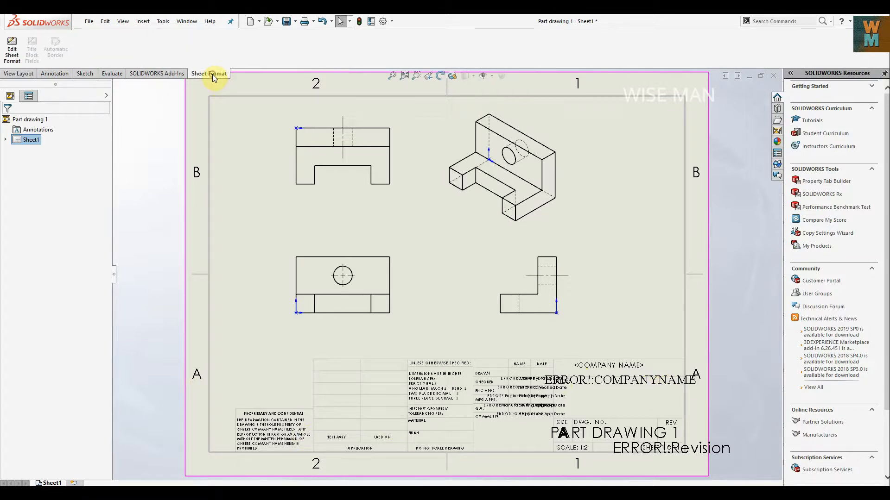
- Enter sheet format editing and delete the company name error, PART DRAWING 1 and revision error notes
click(13, 56)
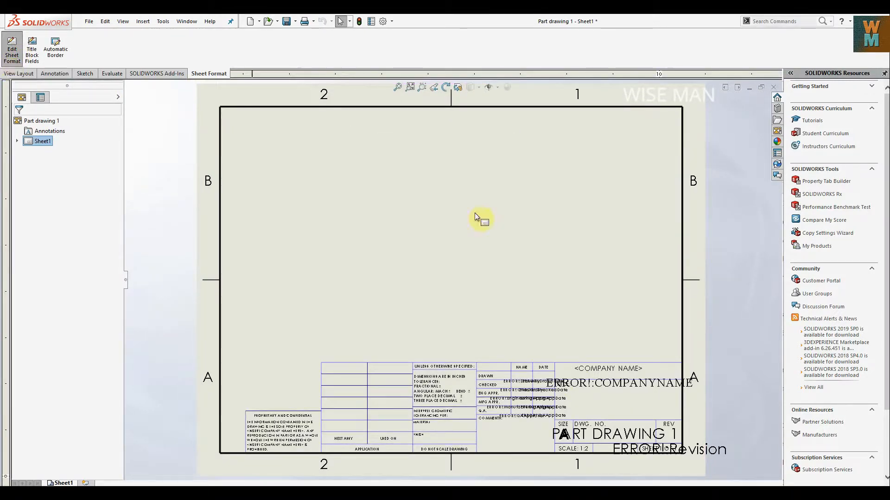
click(618, 384)
click(622, 387)
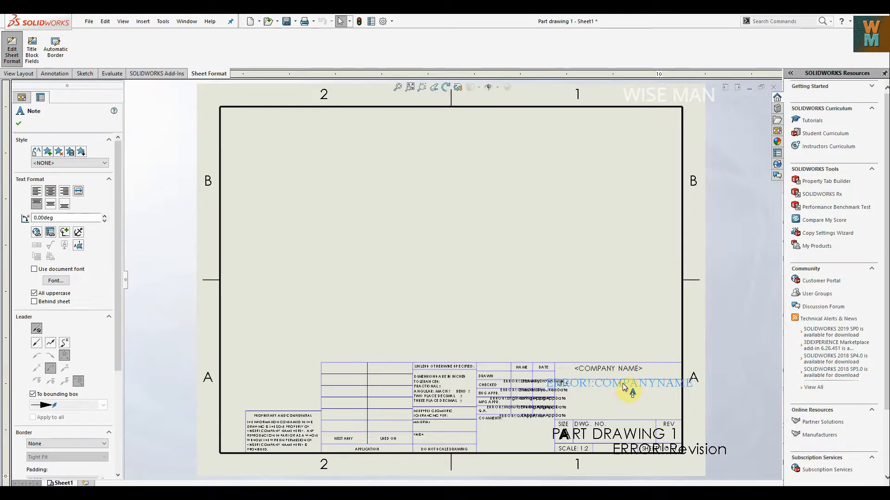
key(Delete)
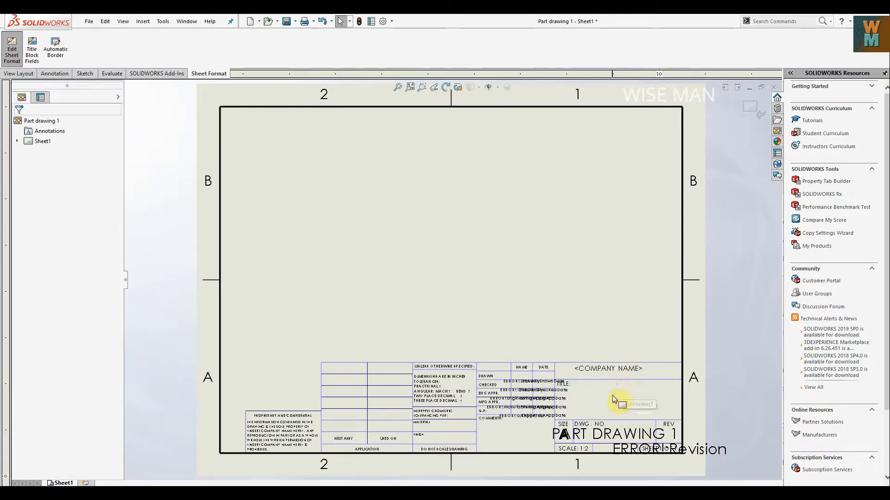
click(649, 438)
key(Delete)
click(650, 452)
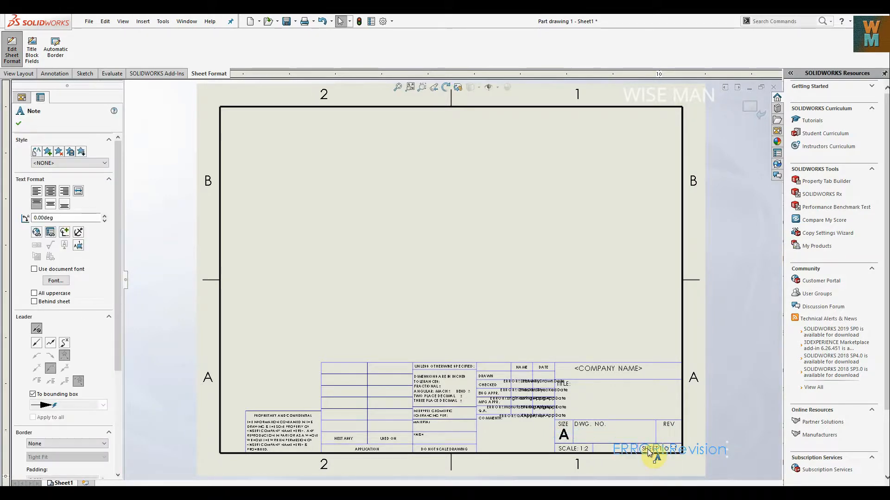
key(Delete)
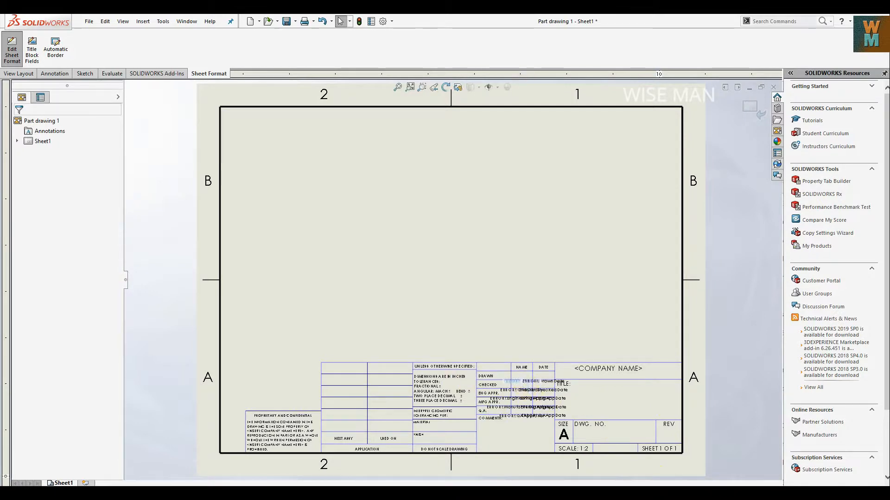
- Delete the drawn, checked and engineering approval ERROR! notes from the title block
scroll(520, 382, down, 5)
click(486, 304)
key(Delete)
key(Delete)
click(507, 328)
key(Delete)
click(370, 368)
key(Delete)
click(533, 367)
- Delete the manufacturing and QA approval name and date ERROR! notes
key(Delete)
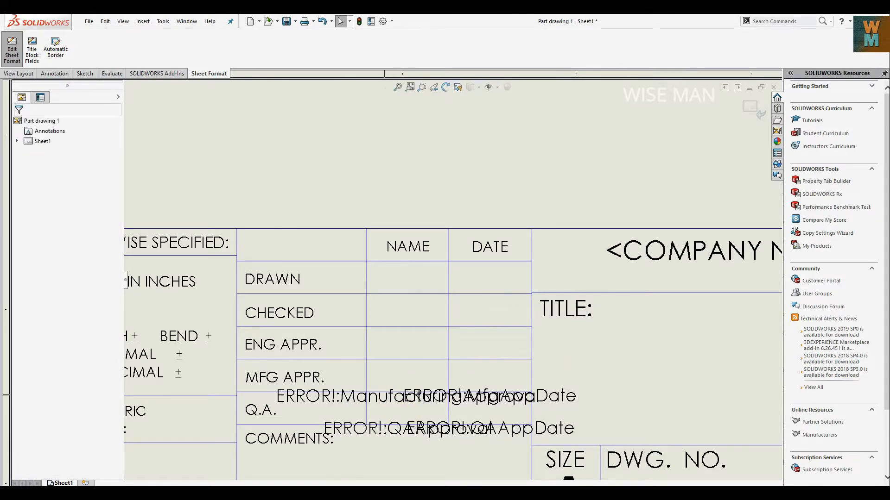
click(394, 401)
key(Delete)
click(490, 395)
key(Delete)
click(431, 428)
key(Delete)
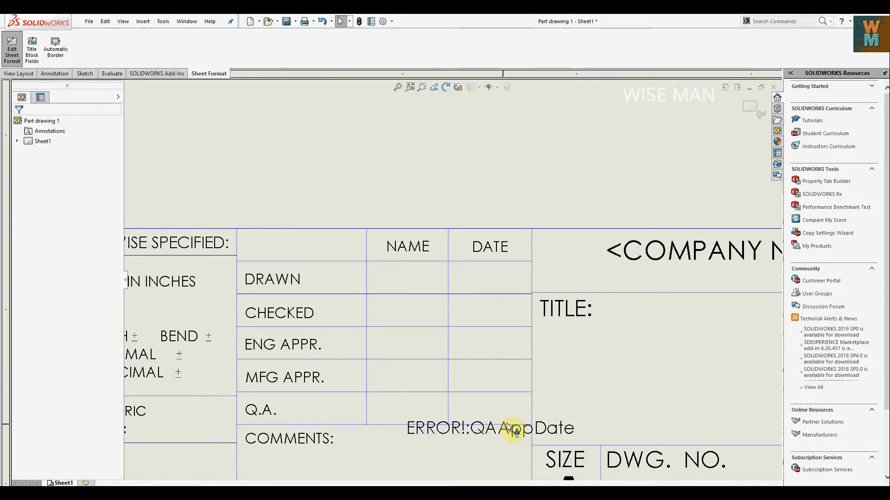
click(510, 428)
key(Delete)
scroll(568, 312, up, 5)
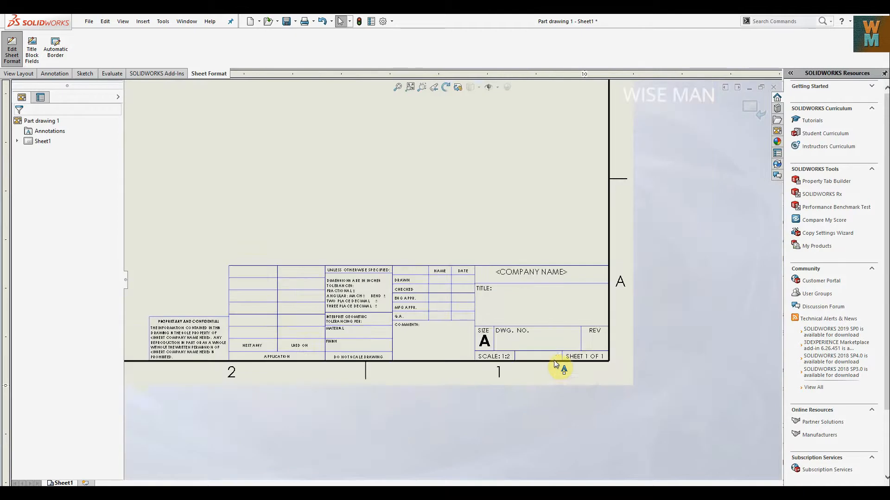
scroll(397, 284, up, 3)
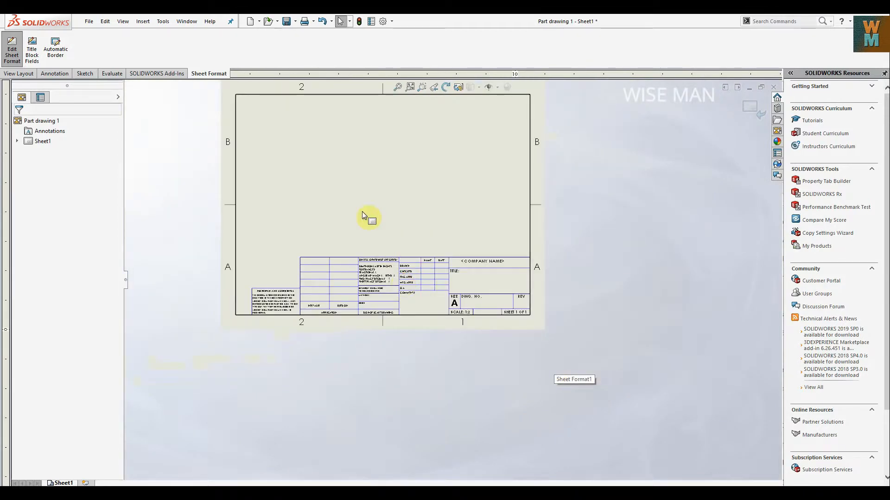
scroll(349, 198, down, 3)
scroll(587, 369, down, 1)
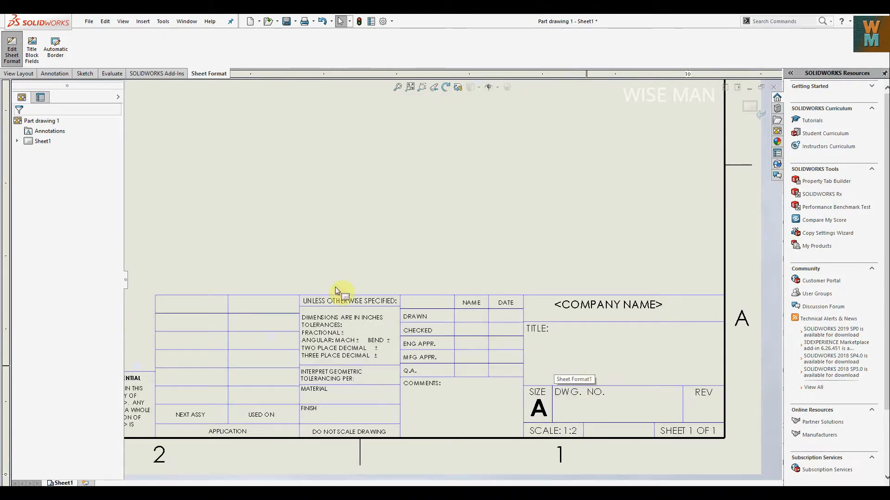
- Replace the <COMPANY NAME> note text with the designer's full name
click(597, 308)
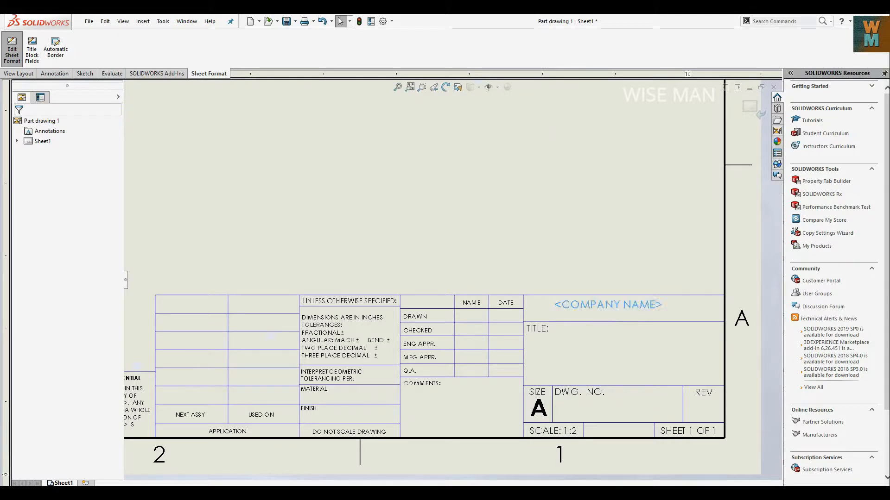
double_click(596, 308)
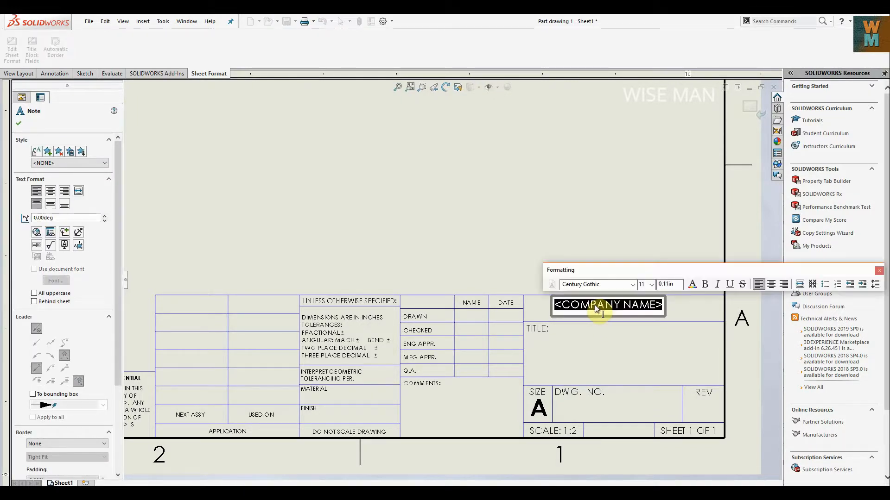
key(BackSpace)
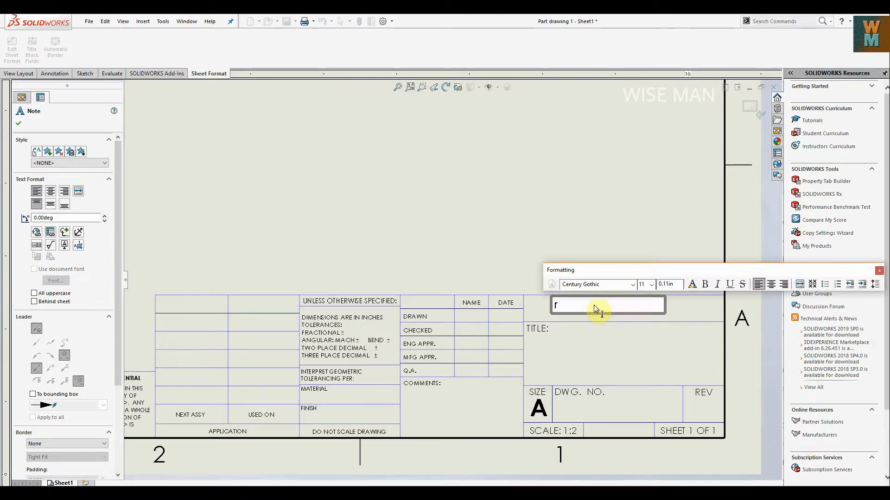
text(RAVI)
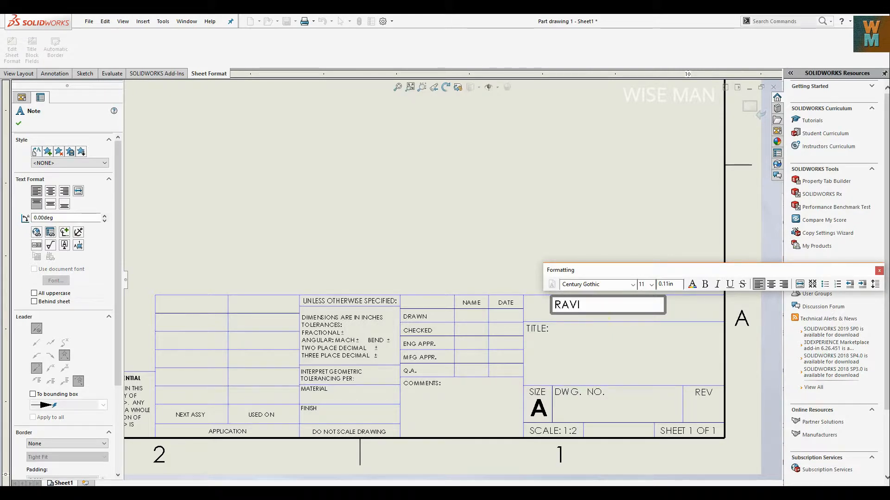
text(NDRA BHRDWAJ)
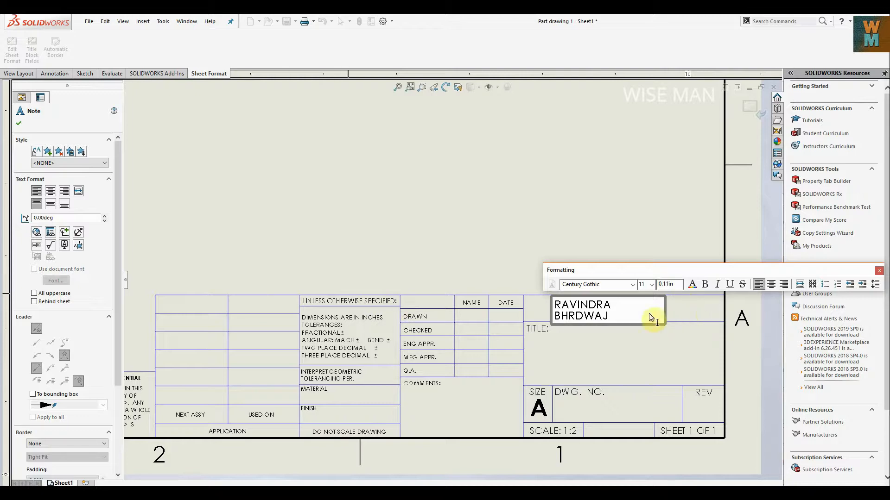
click(19, 123)
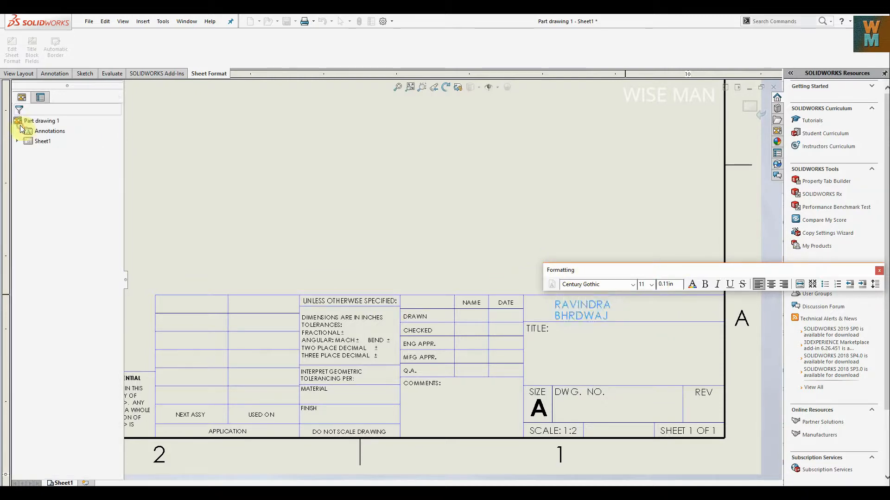
- Correct the misspelled surname in the name note by inserting the missing letter
click(560, 318)
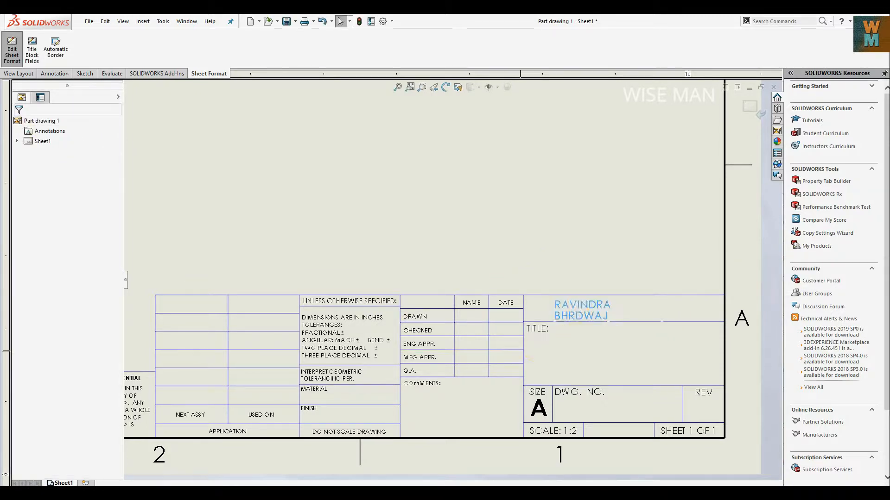
double_click(586, 323)
click(577, 324)
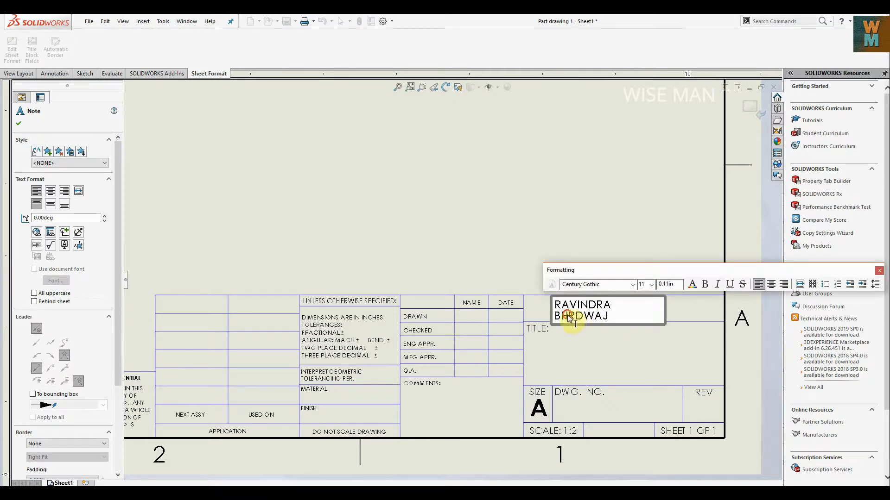
double_click(570, 318)
click(569, 320)
text(A)
click(450, 234)
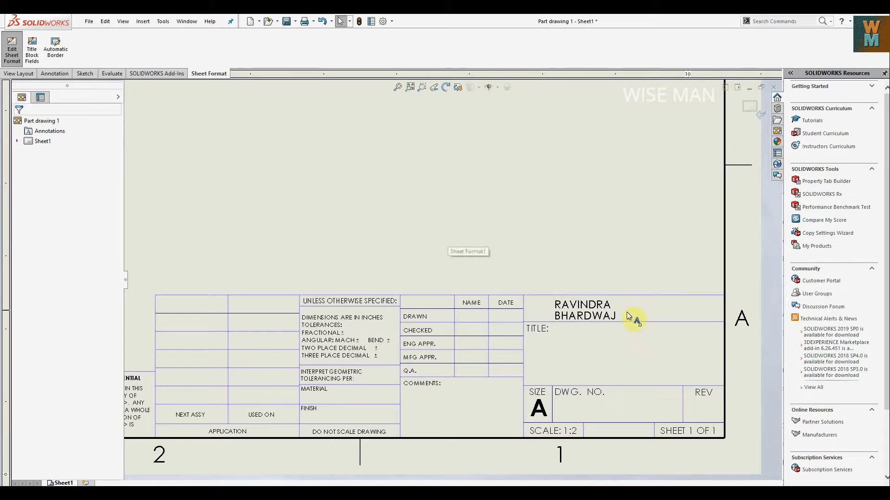
double_click(587, 317)
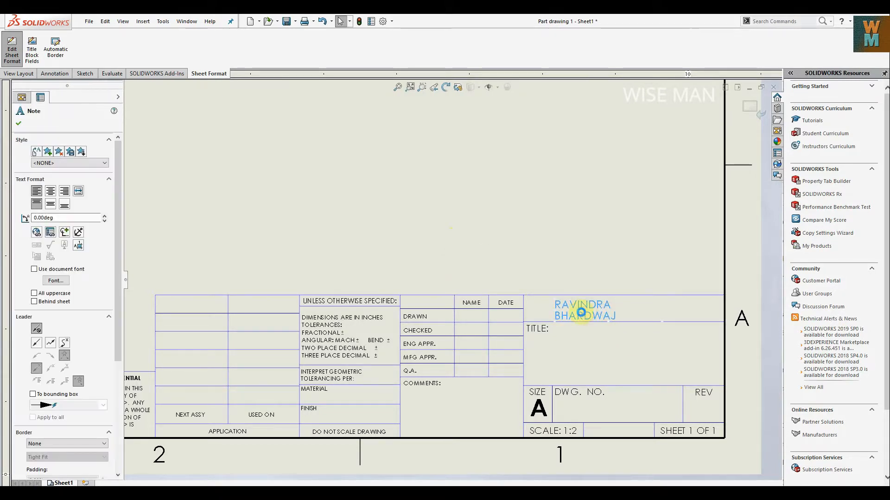
click(18, 123)
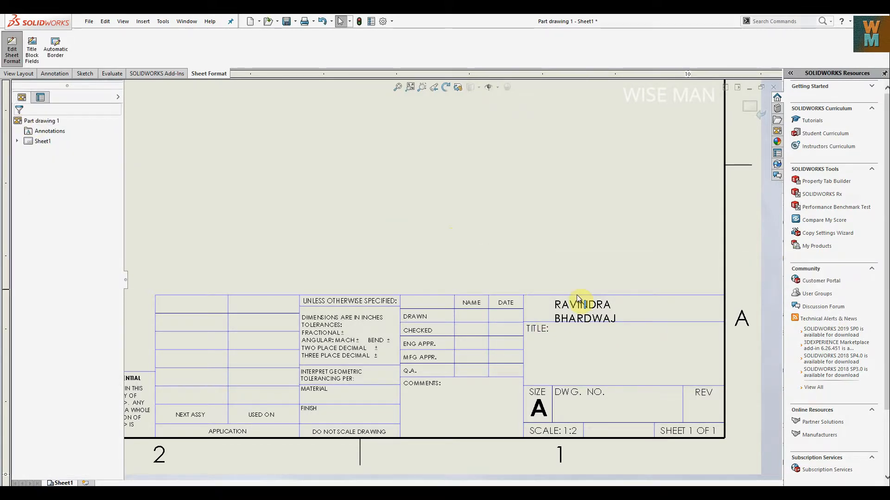
- Drag the name note to the top of its title block cell and deselect it
drag(585, 305, 582, 303)
click(598, 309)
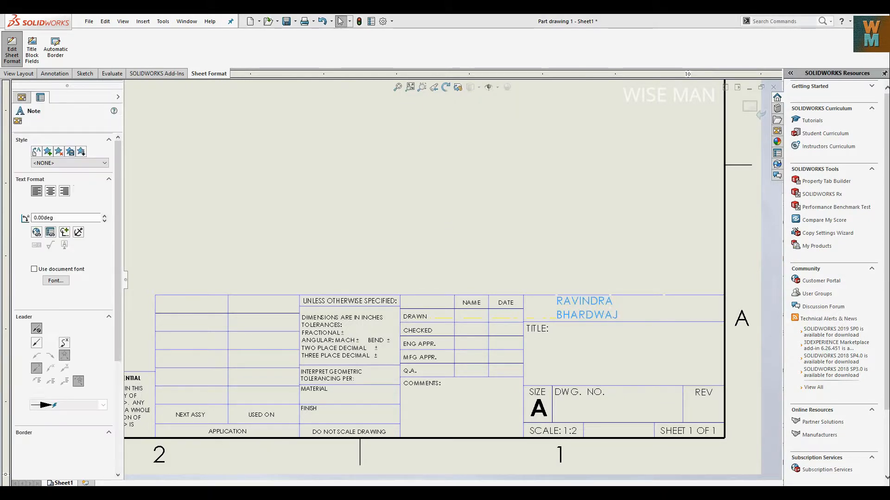
drag(665, 313, 696, 314)
drag(632, 317, 526, 311)
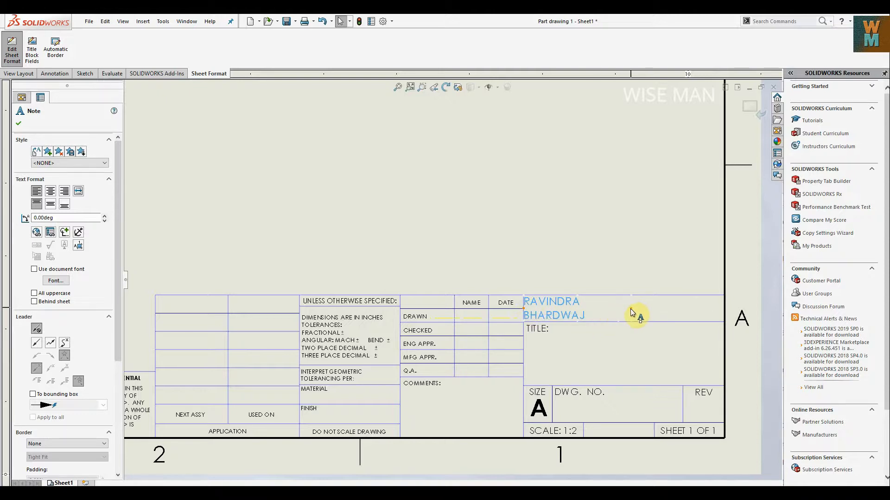
drag(635, 327, 663, 325)
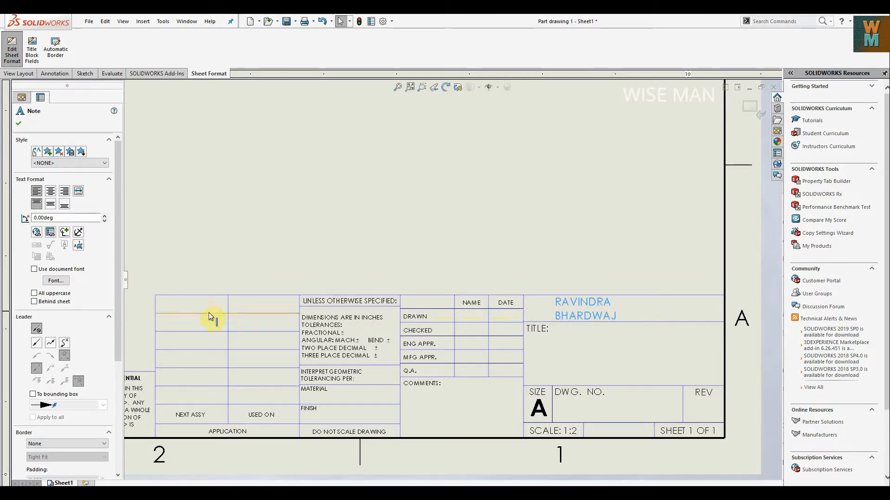
key(Escape)
click(581, 338)
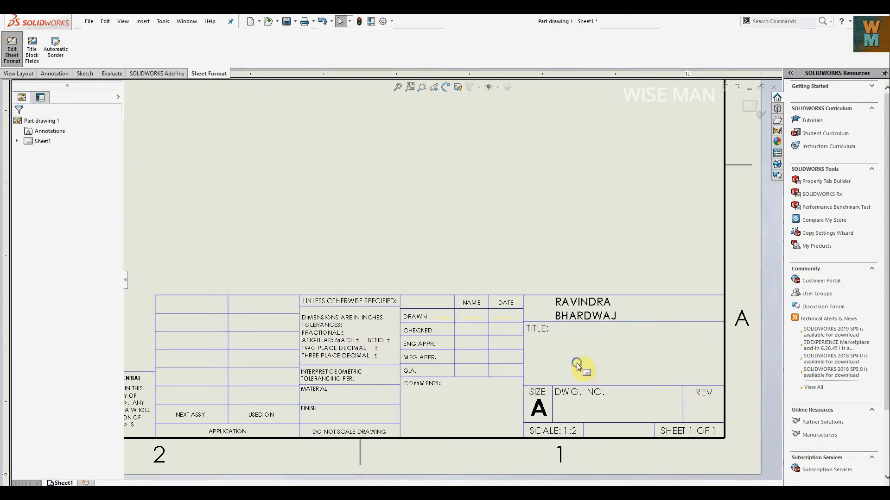
- Add the TITLE: note to the title block's editable text fields
right_click(574, 353)
click(570, 338)
click(32, 52)
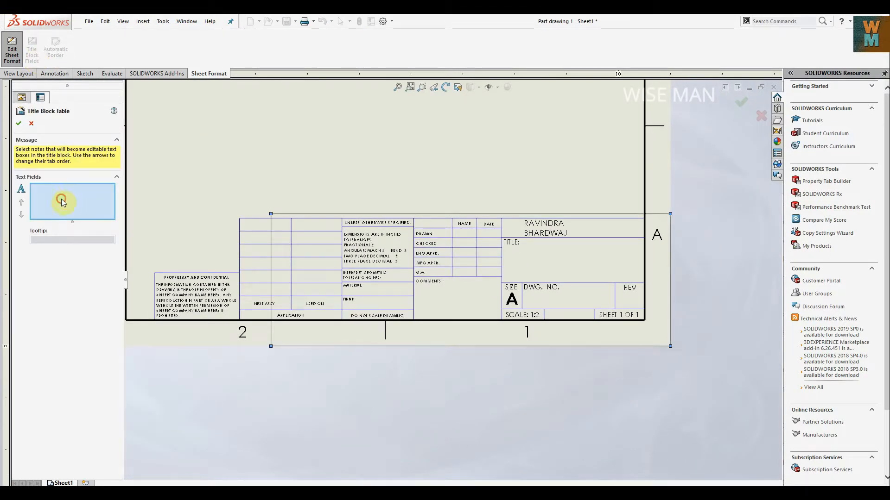
click(526, 246)
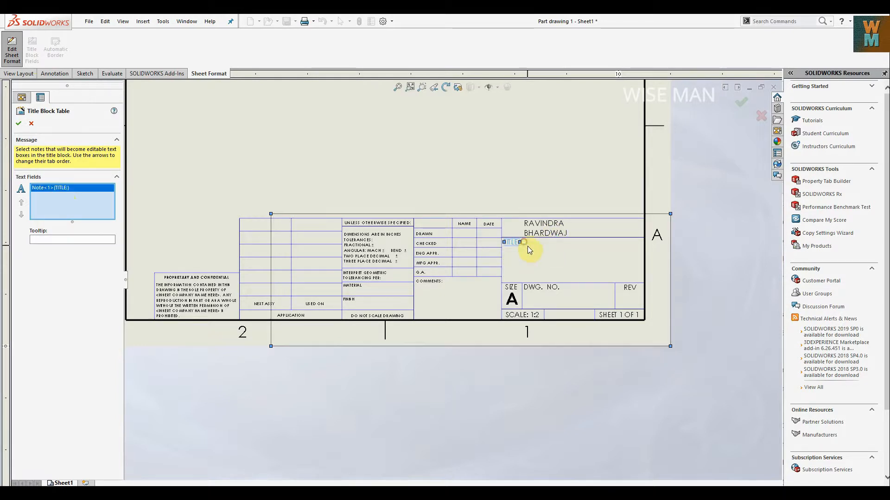
click(18, 123)
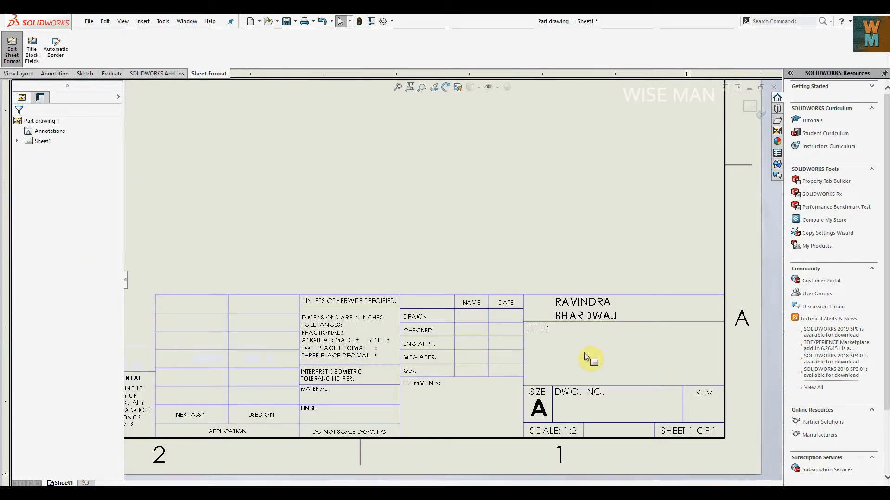
right_click(584, 354)
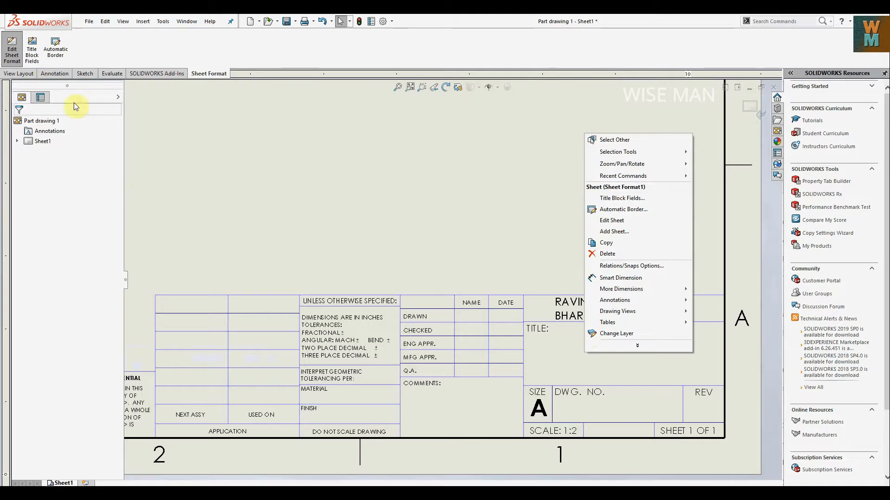
- Dismiss the shortcut menu and bring up the Insert menu's annotation options
click(79, 55)
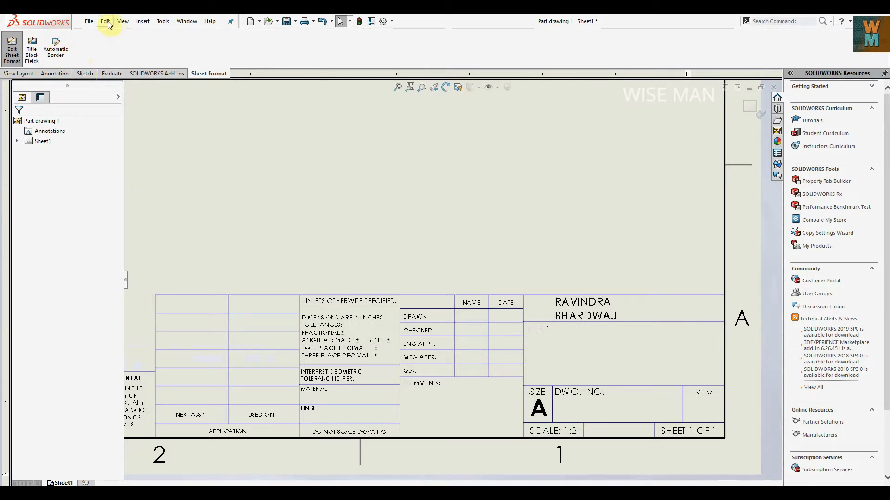
click(139, 22)
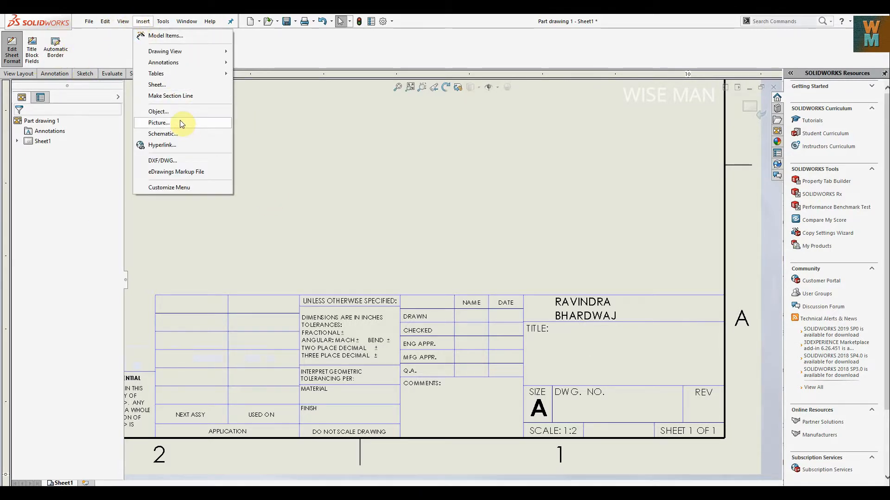
- Insert a note under TITLE reading DRAWING 1 on the first line and PART 1 on the second
mouse_move(190, 63)
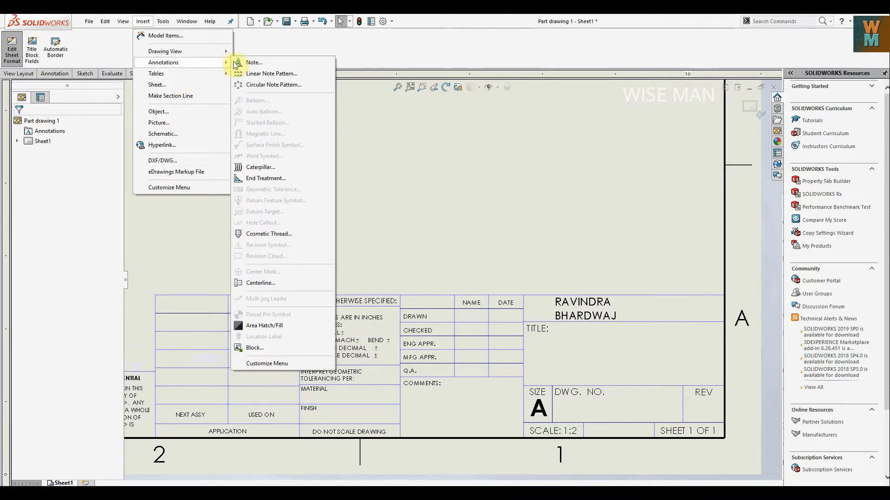
click(252, 62)
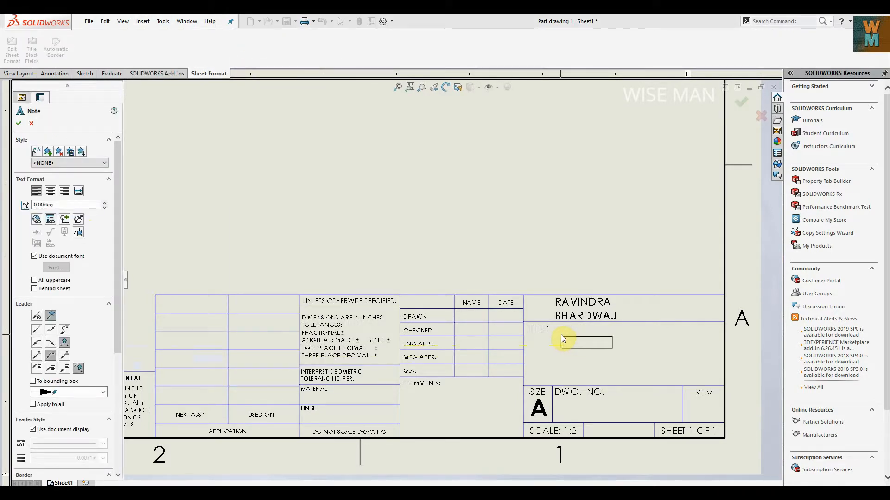
click(557, 334)
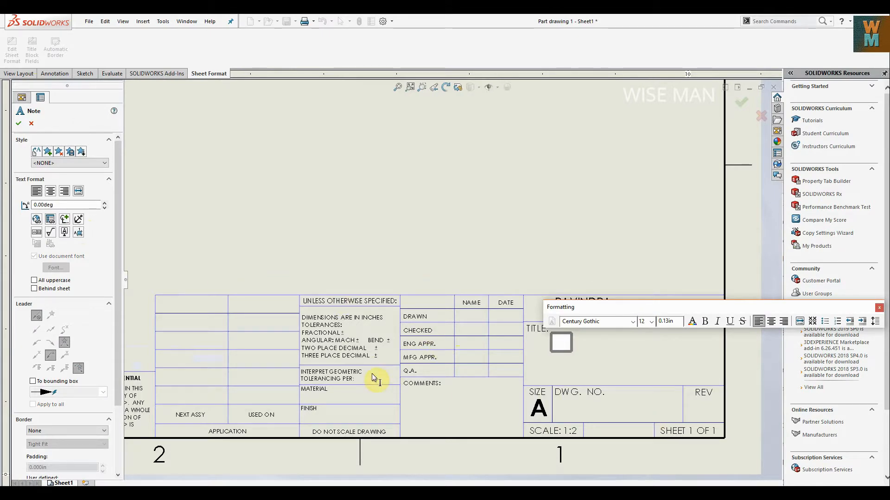
text(dRA)
key(BackSpace)
key(BackSpace)
key(BackSpace)
text(DRAWING)
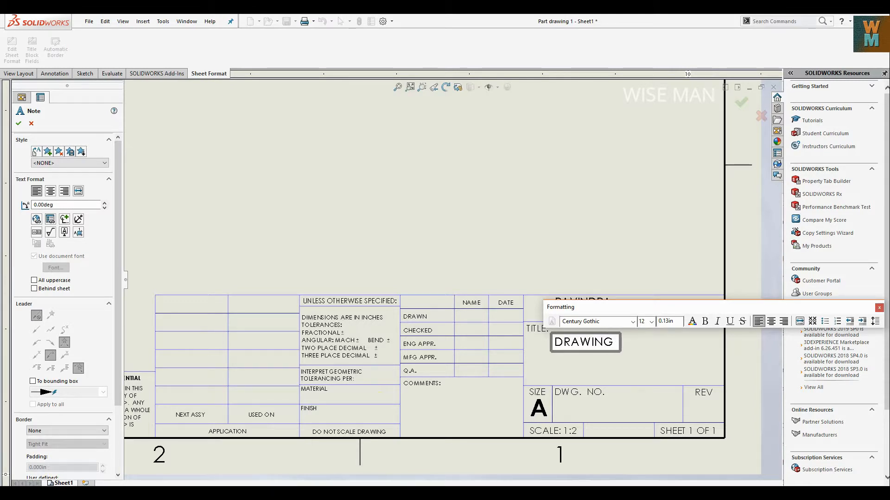
text( 1)
key(Return)
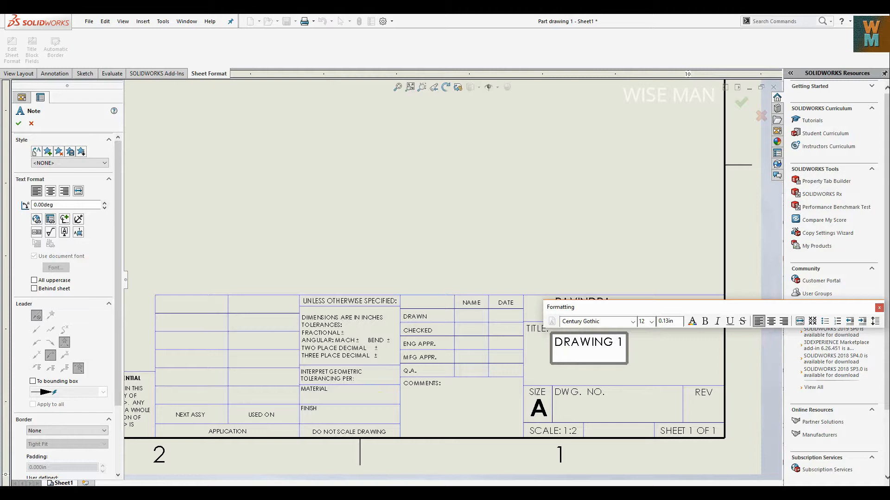
text(PART 1)
key(Return)
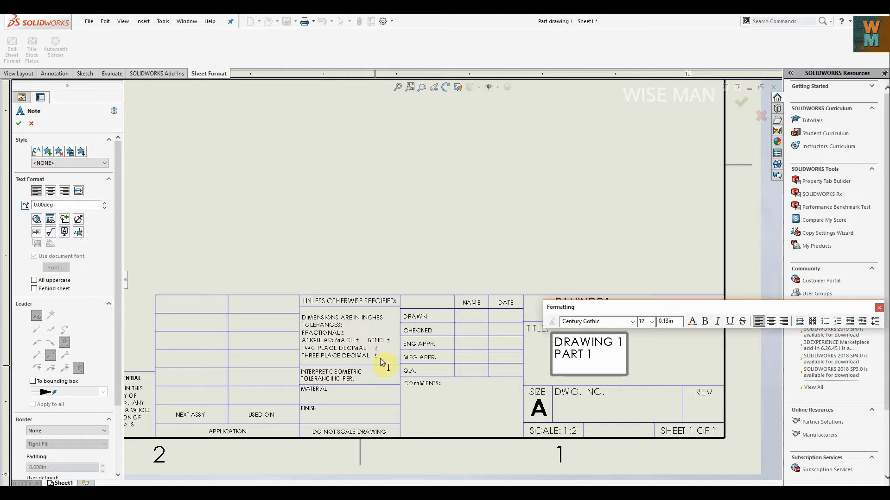
click(16, 124)
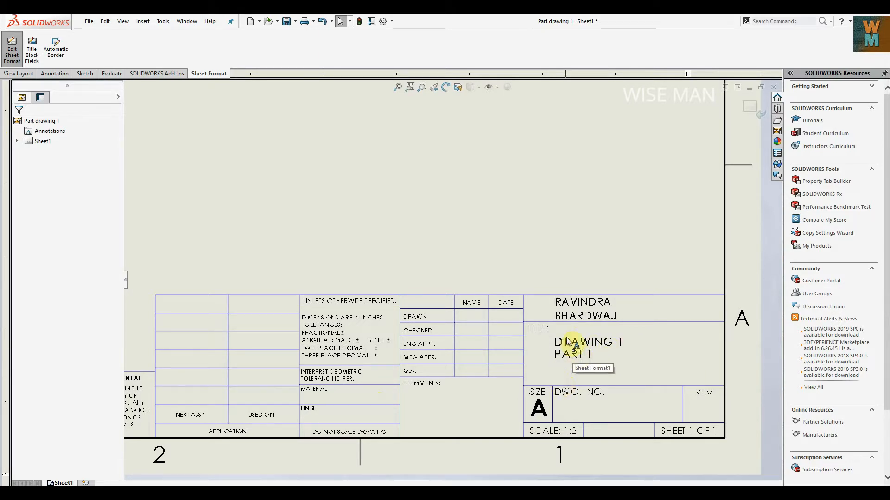
- Add a note reading 1 in the title block's DWG. NO. cell
click(588, 394)
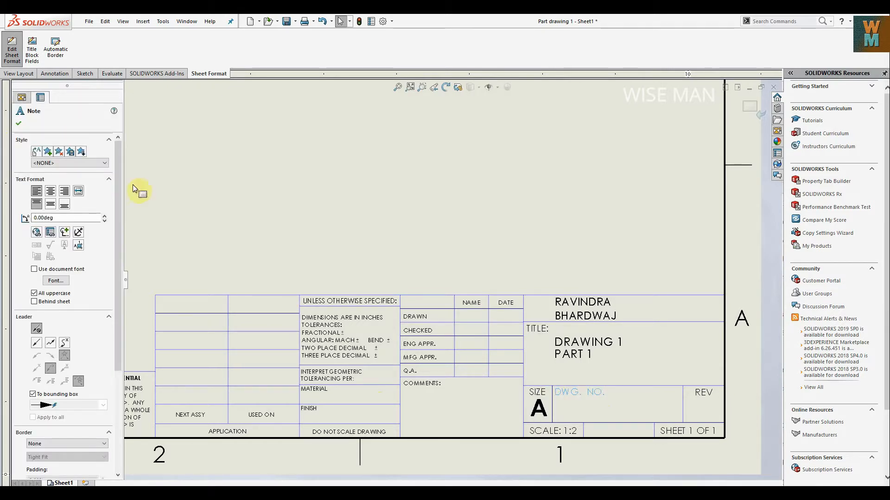
click(19, 123)
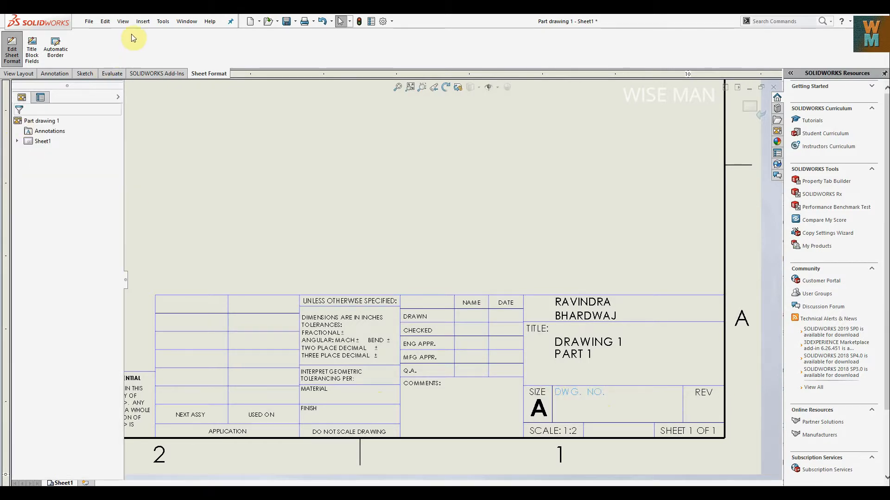
click(143, 21)
mouse_move(174, 63)
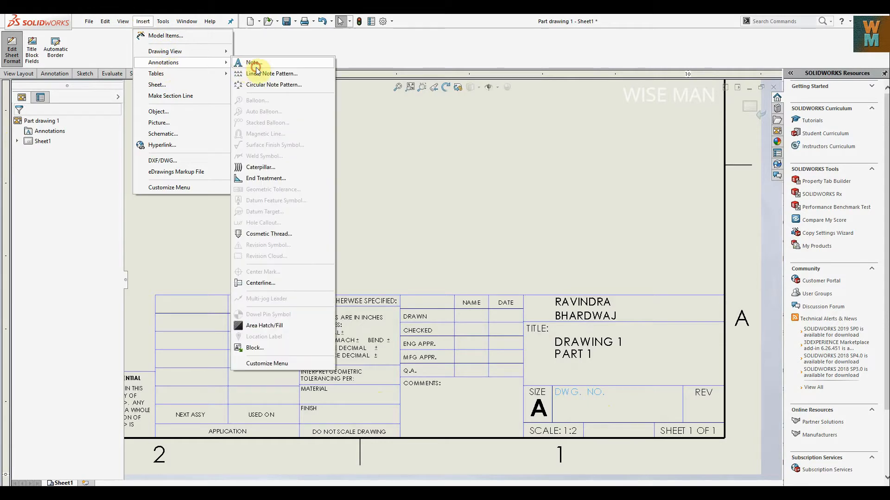
click(250, 68)
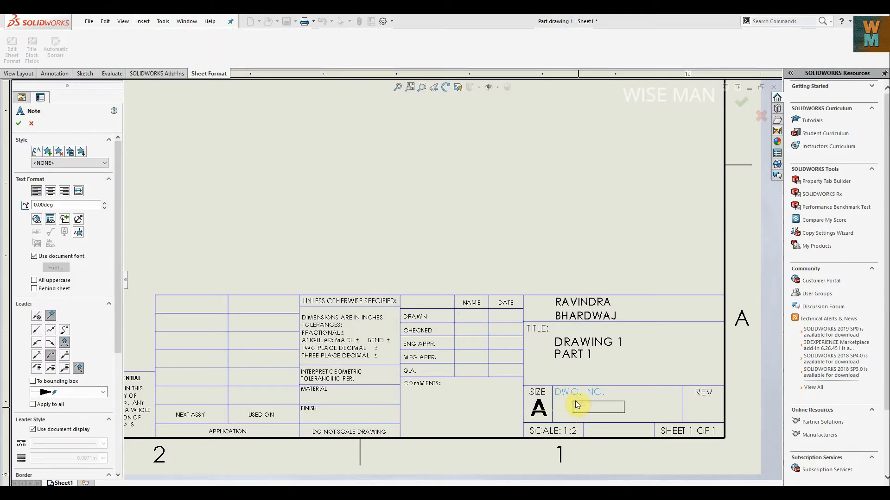
click(590, 403)
text(1)
click(498, 226)
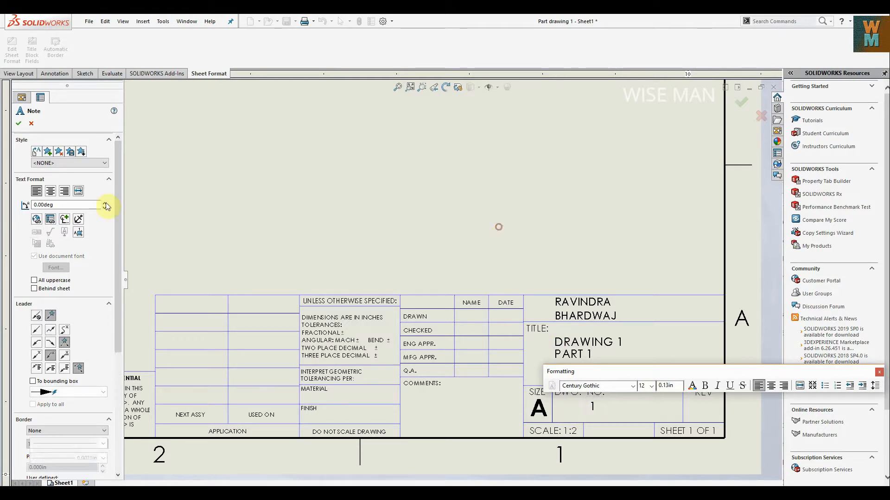
click(19, 123)
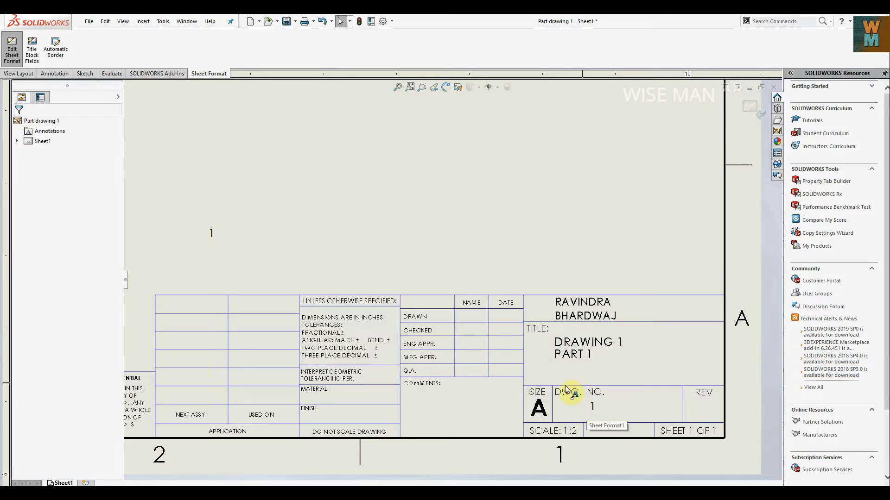
- Zoom to fit the entire drawing sheet in the view
key(z)
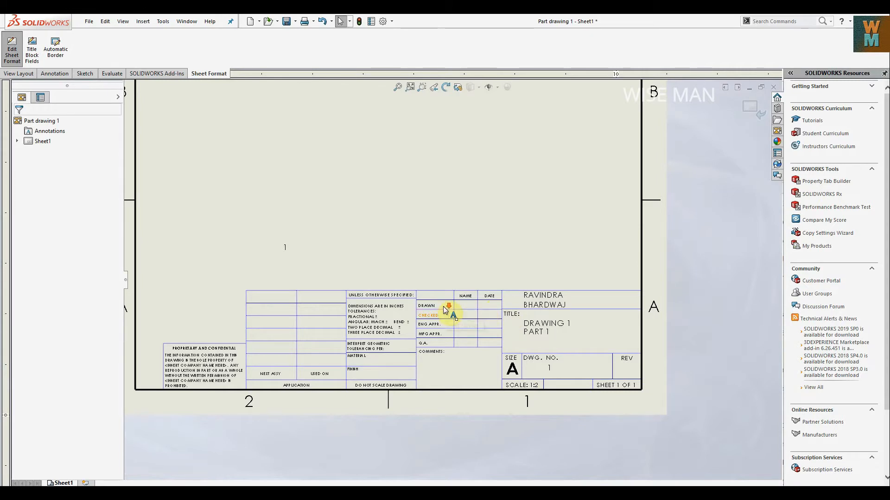
scroll(445, 312, down, 2)
scroll(389, 353, up, 4)
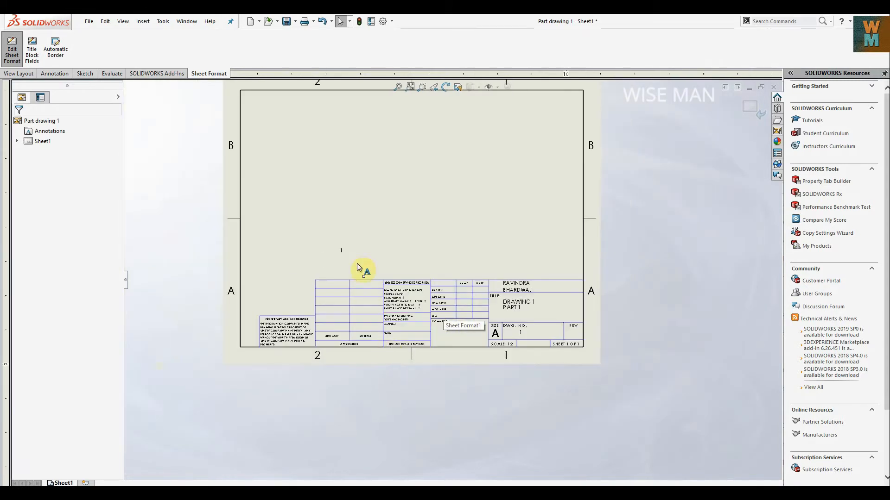
click(398, 87)
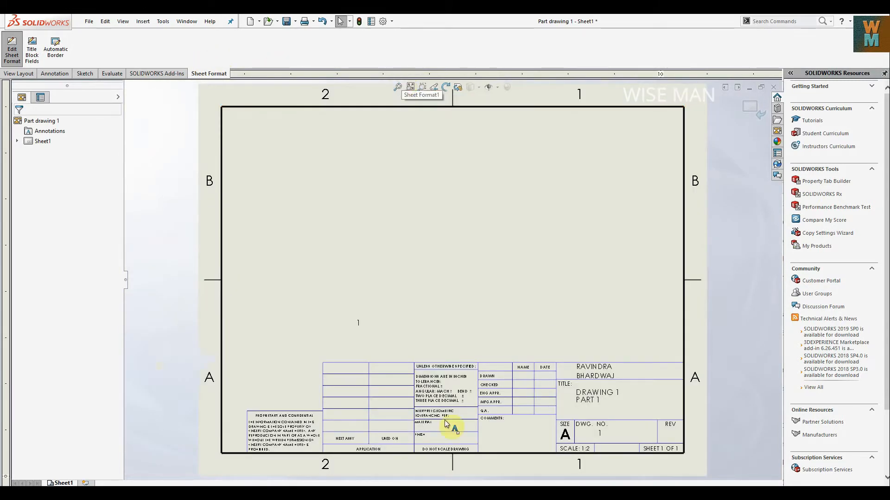
scroll(576, 396, down, 4)
- Set the DRAWING 1 PART 1 note to Forte font, centre-aligned, and shift it slightly left
double_click(580, 333)
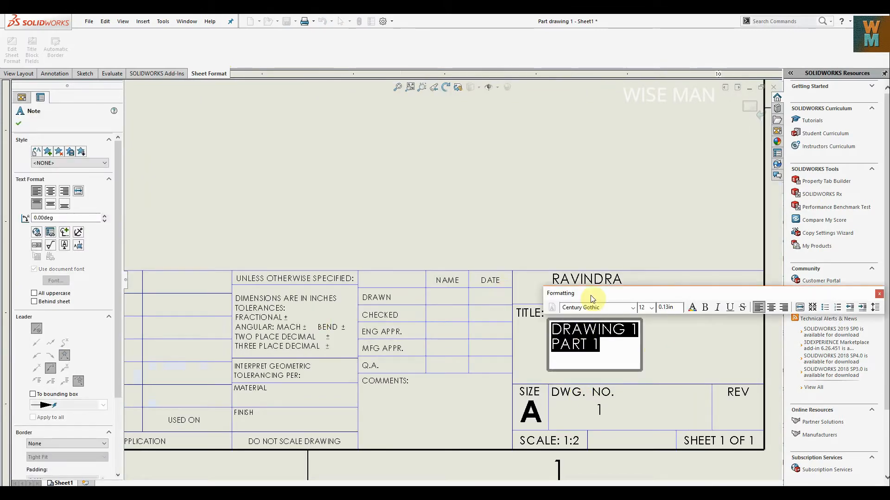
click(633, 310)
click(598, 265)
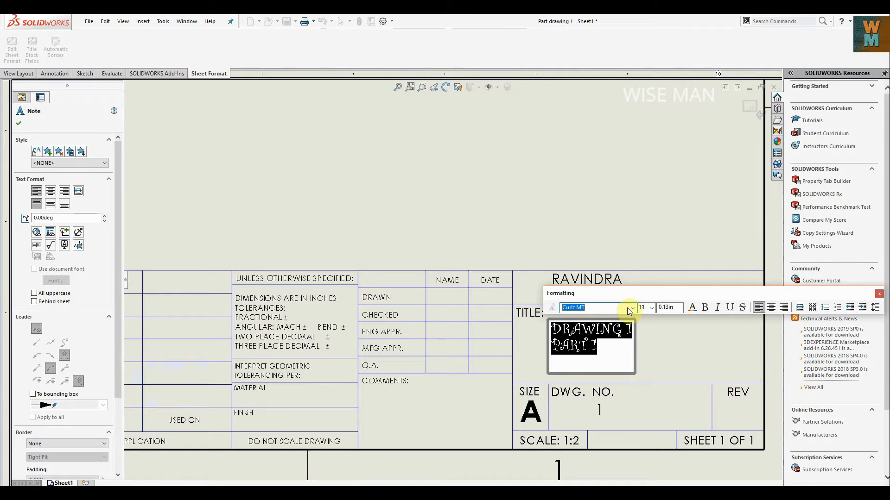
click(631, 308)
click(584, 209)
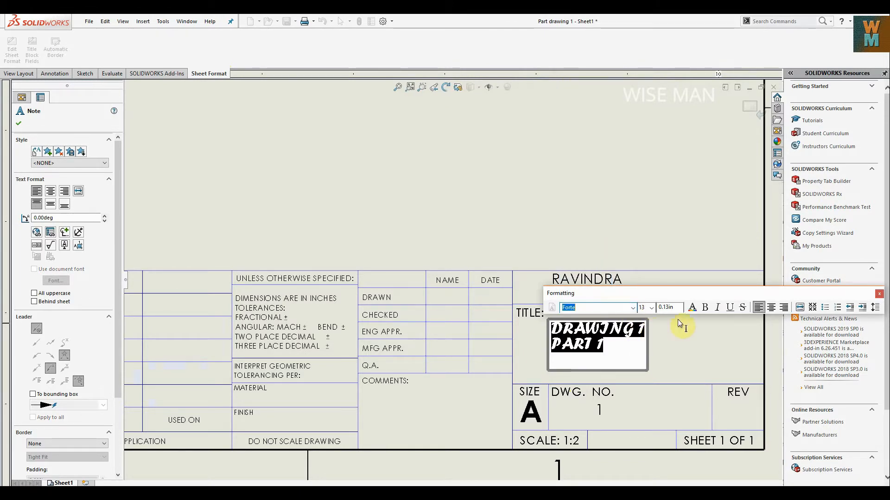
click(769, 310)
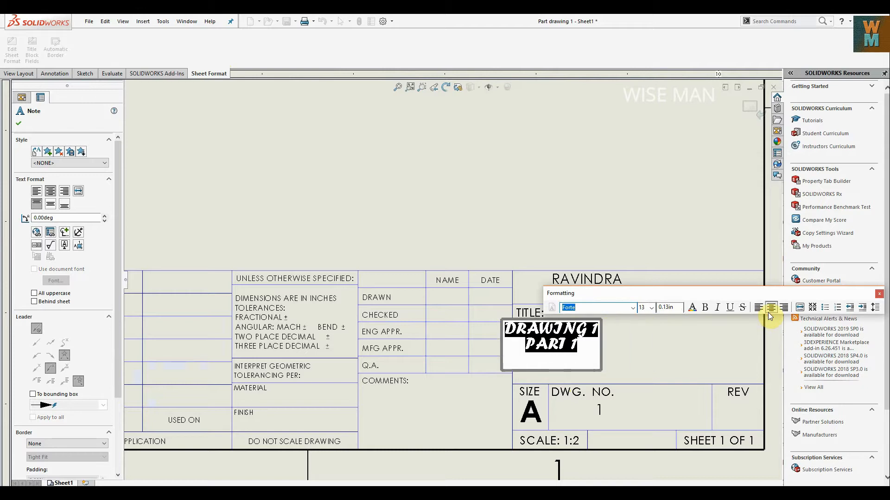
click(825, 308)
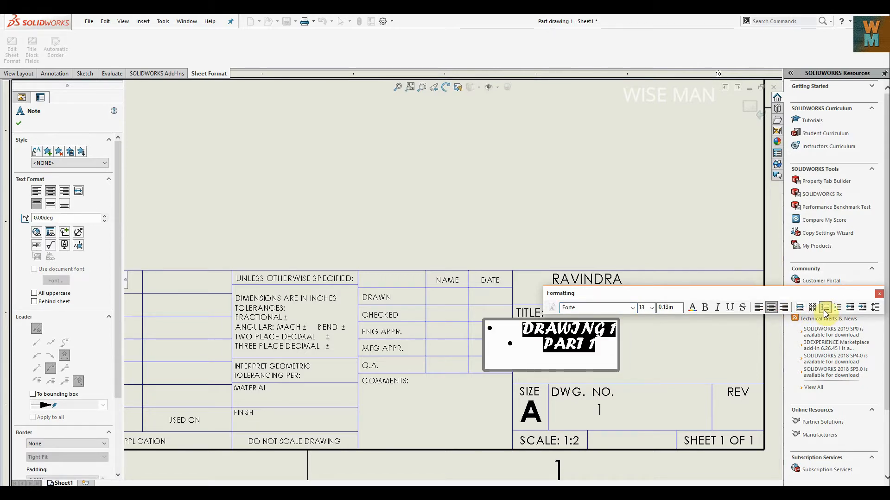
click(824, 309)
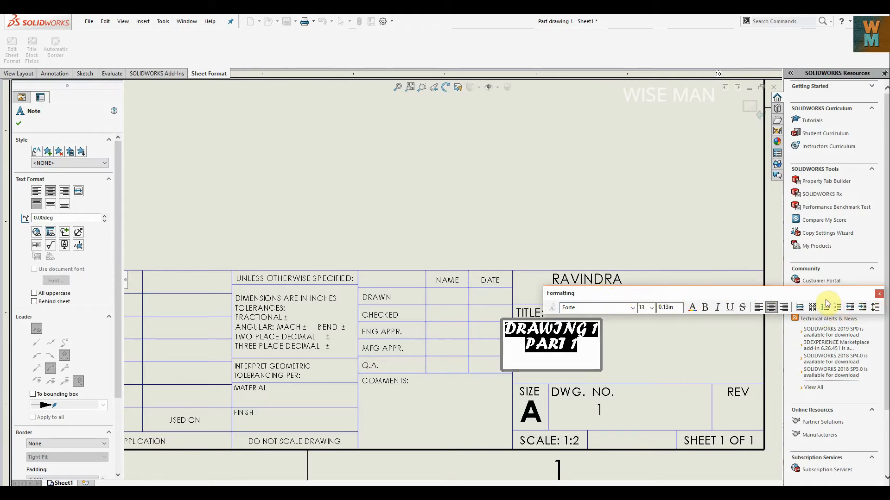
click(880, 296)
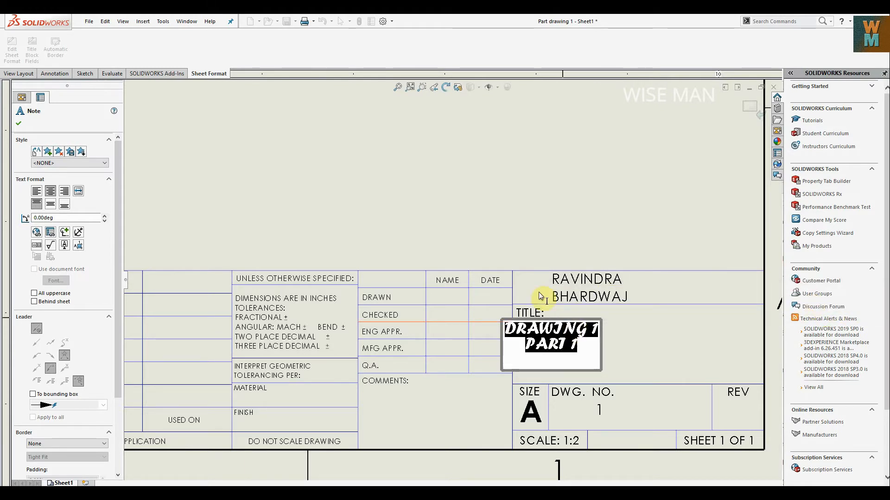
click(477, 191)
drag(619, 327, 610, 326)
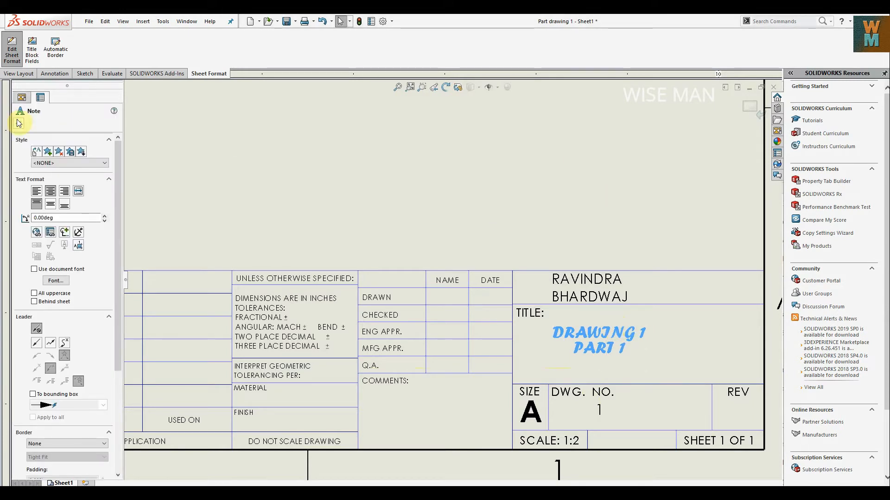
click(20, 124)
- Fit the sheet in view, exit Edit Sheet Format, and return to the View Layout tools
key(f)
scroll(388, 293, down, 1)
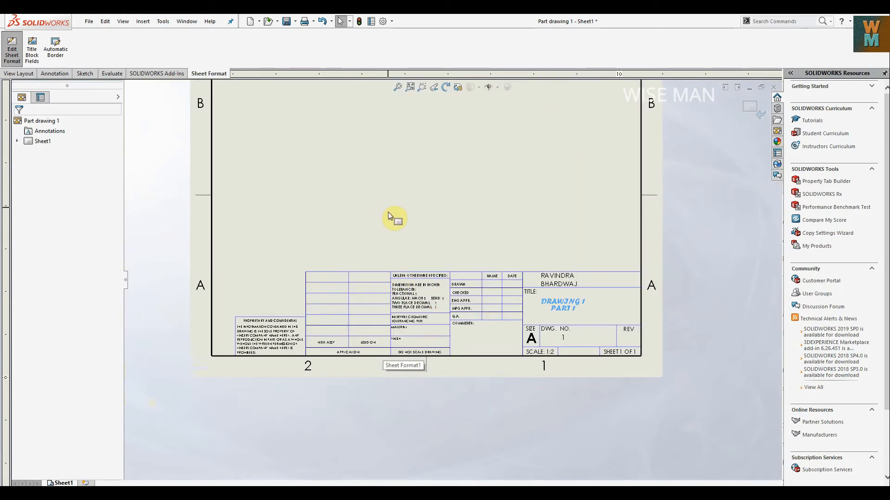
click(397, 87)
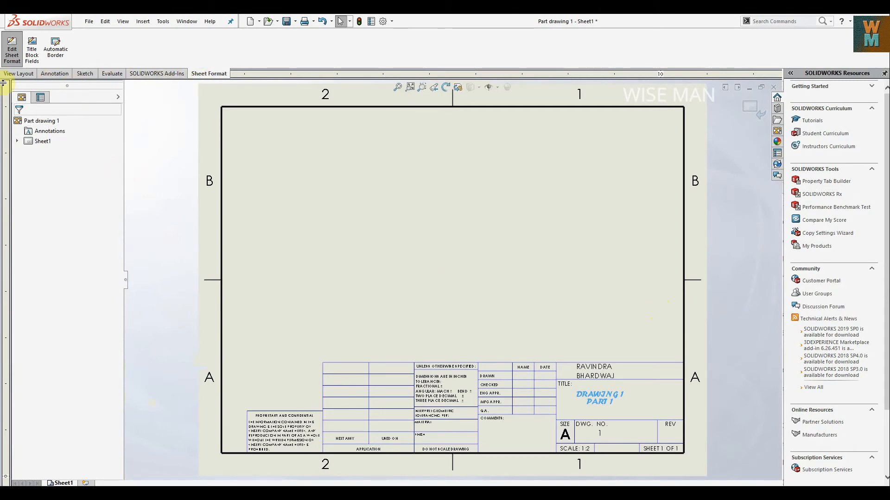
click(15, 75)
click(213, 73)
click(13, 51)
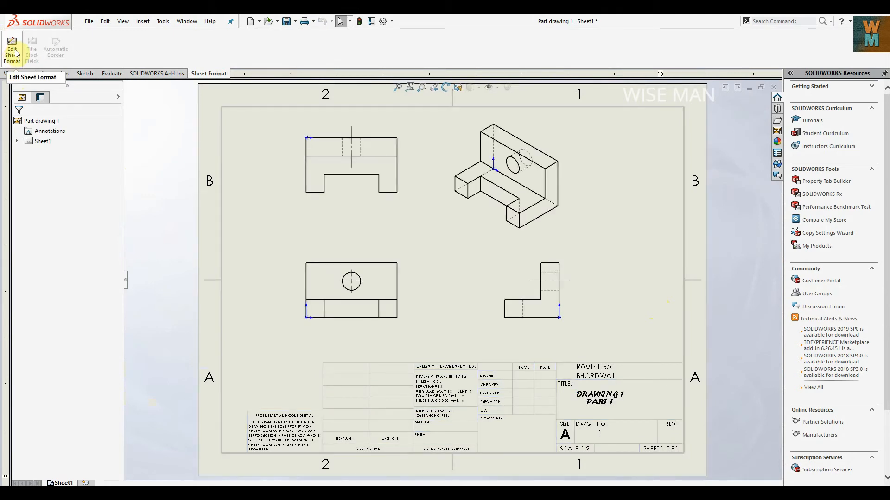
click(18, 73)
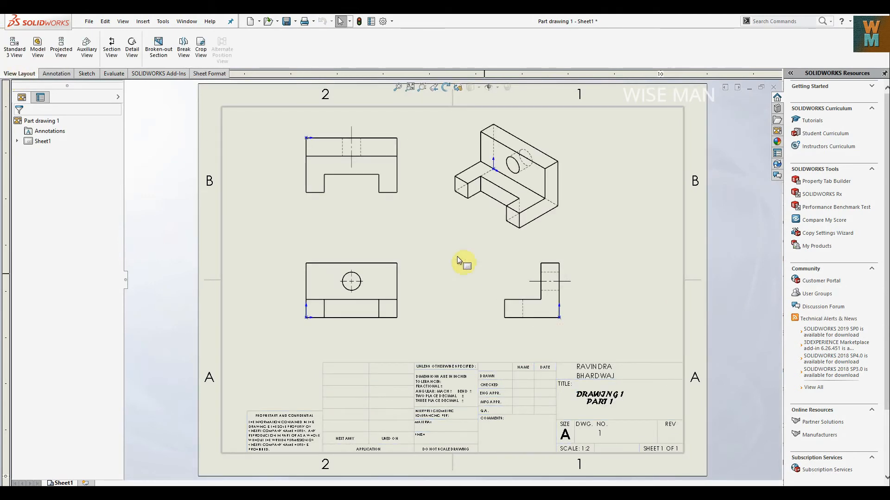